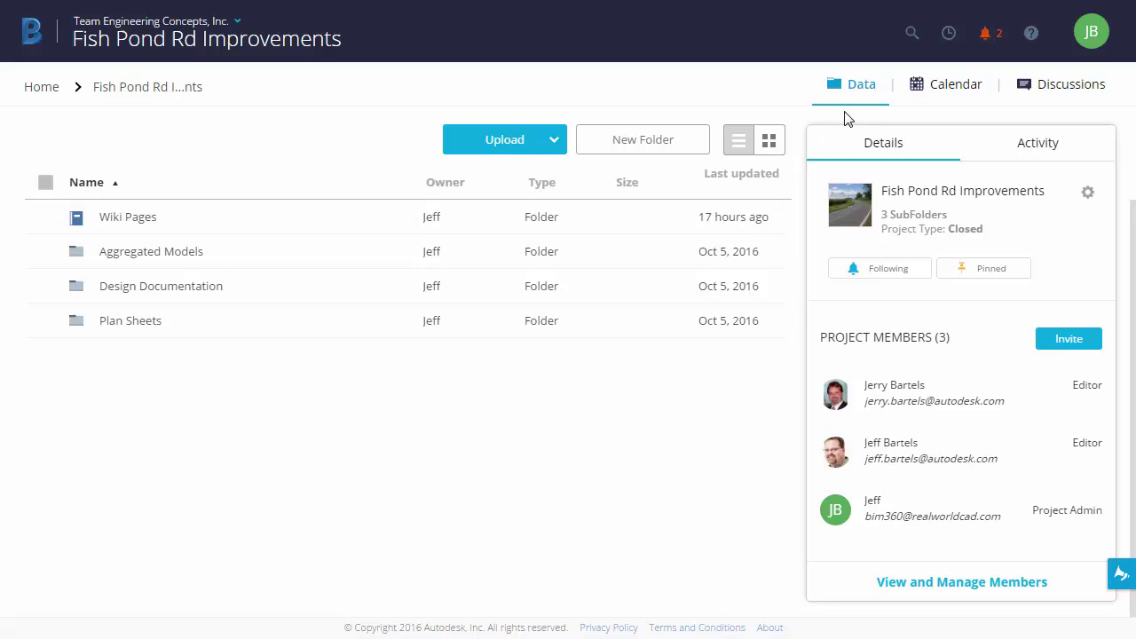
Open the project calendar and view the summaries of the Survey data collection and Project Kickoff meeting events.
left_click(941, 89)
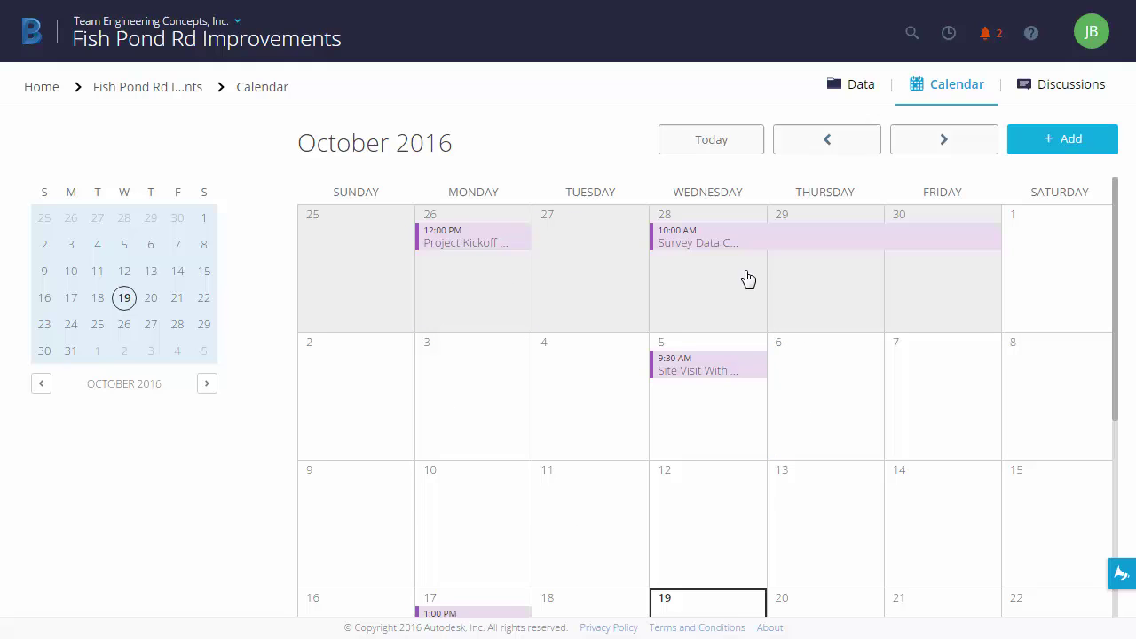
left_click(735, 245)
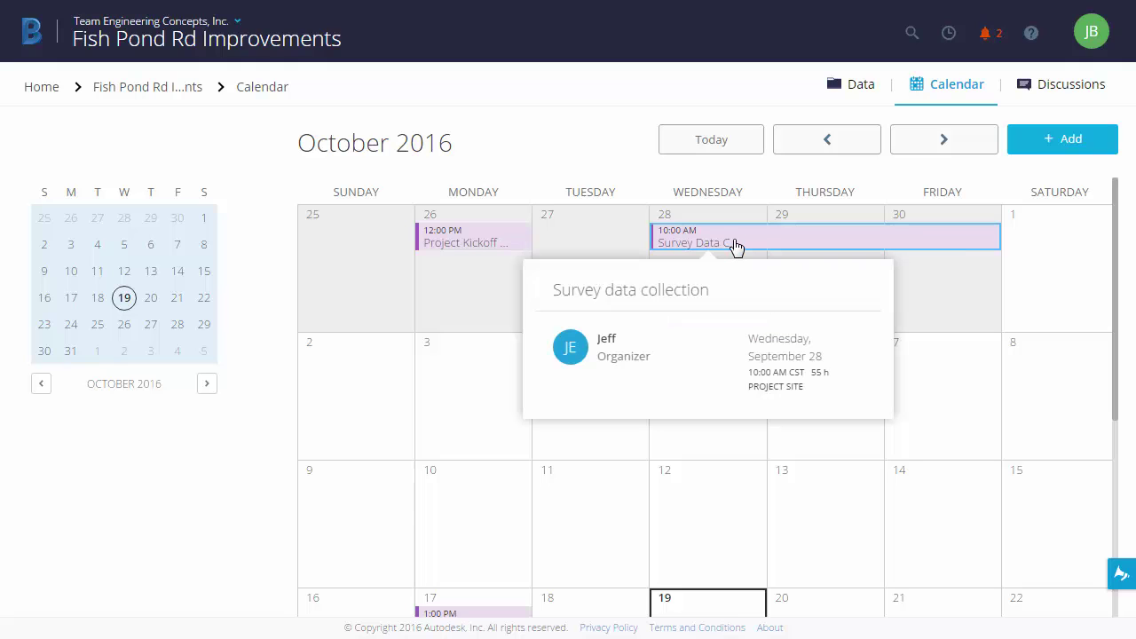
left_click(494, 247)
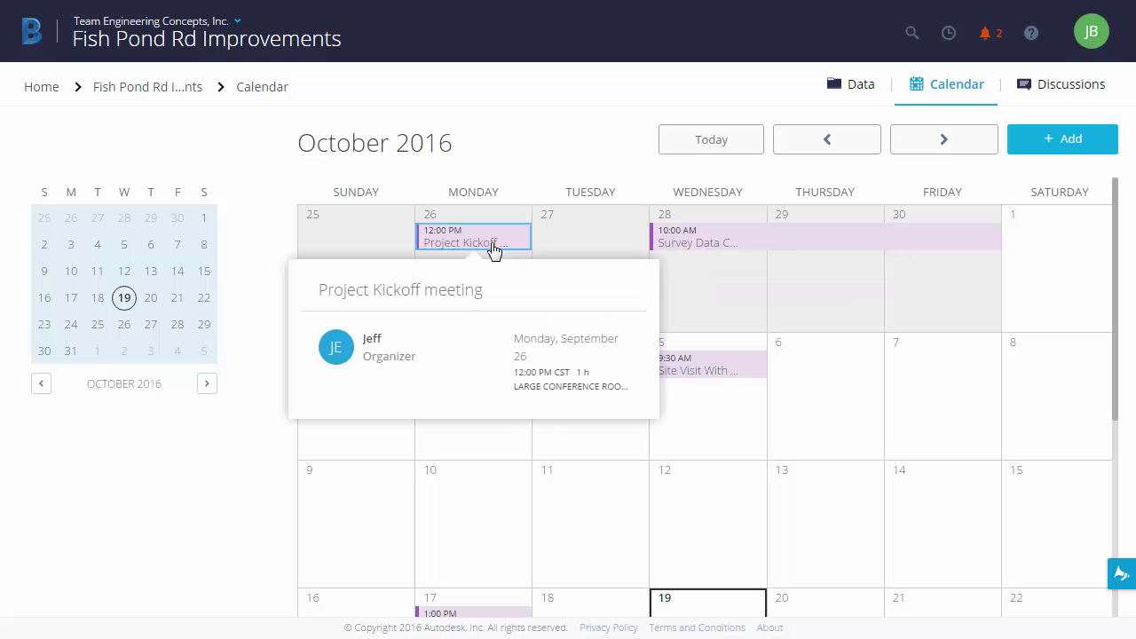
left_click(566, 257)
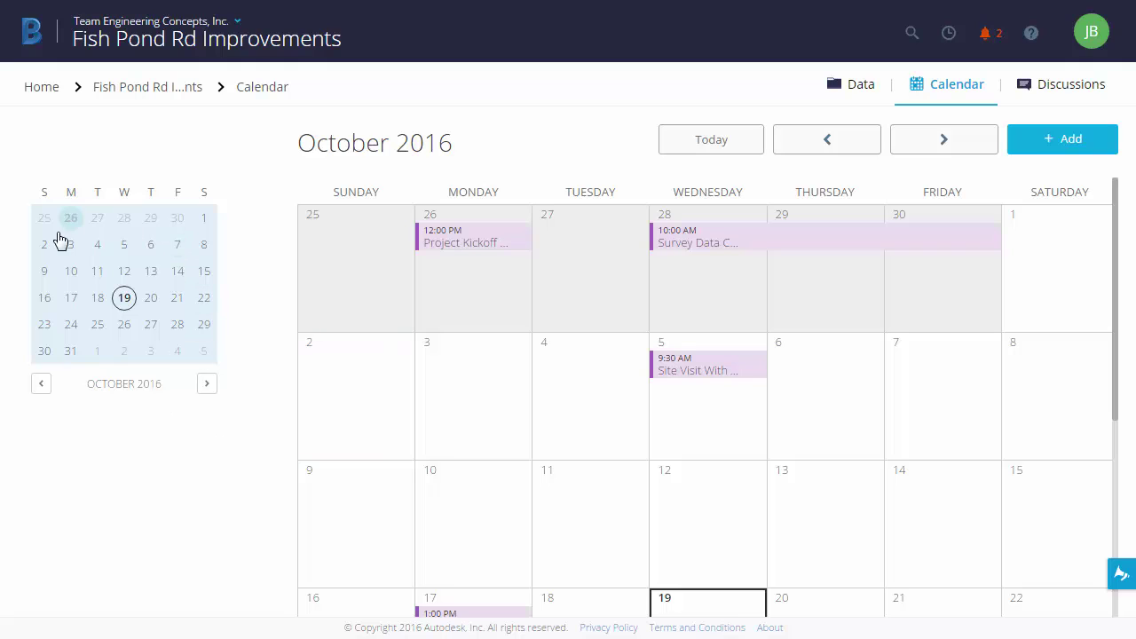
Browse the small month calendar back to August 2016 and forward again to October 2016.
left_click(40, 386)
left_click(41, 386)
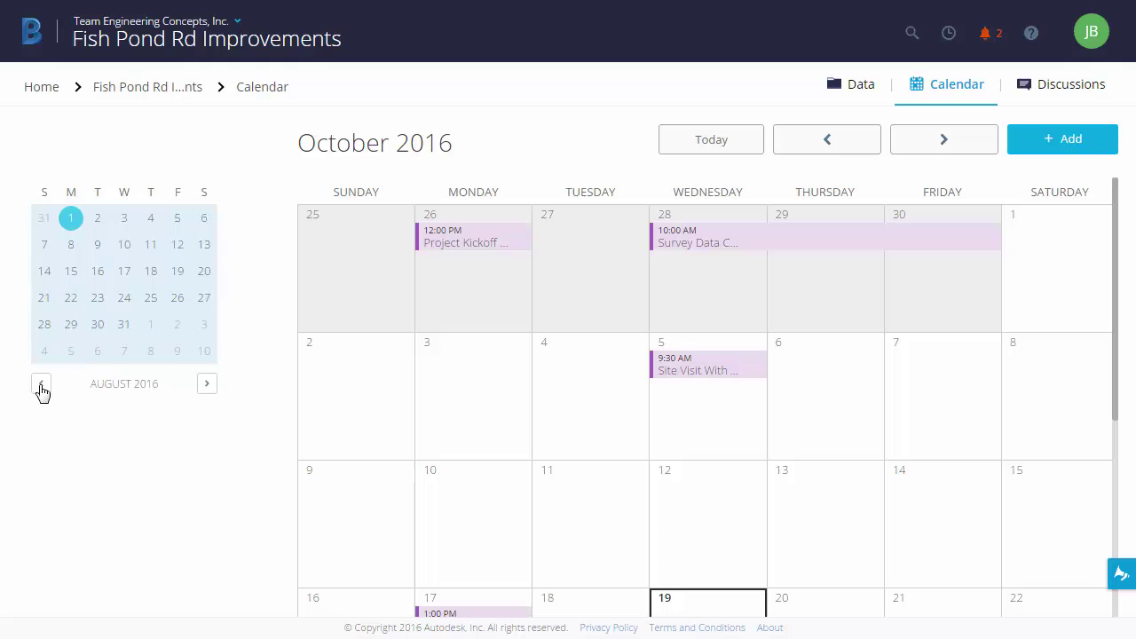
left_click(208, 387)
left_click(208, 387)
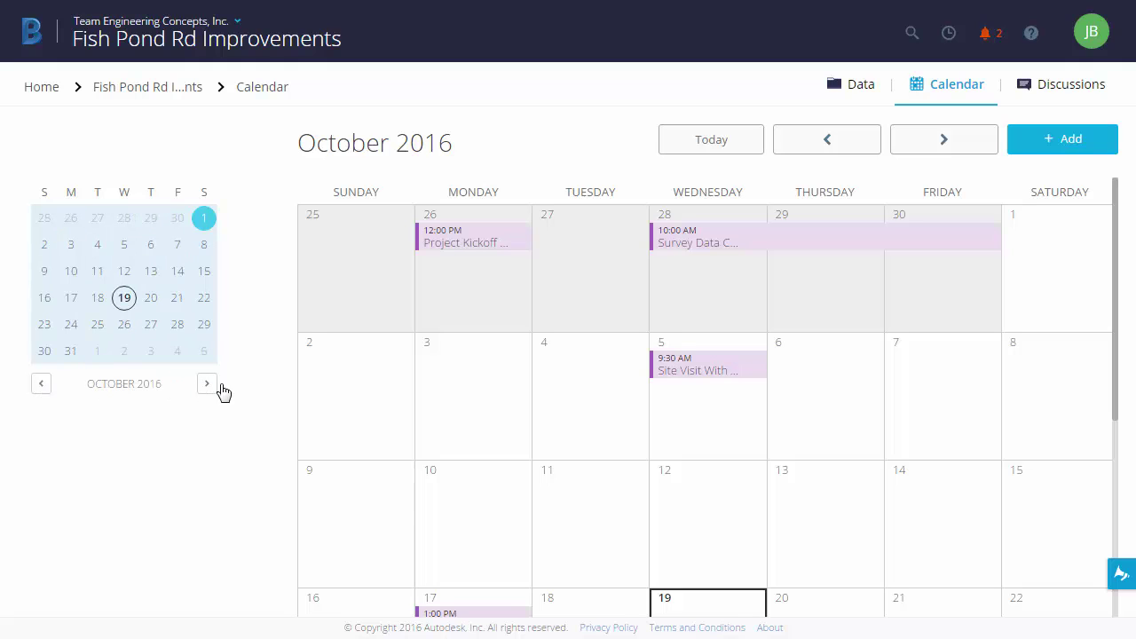
Page the main calendar through September and November 2016, and return it to today's date.
left_click(833, 145)
left_click(919, 146)
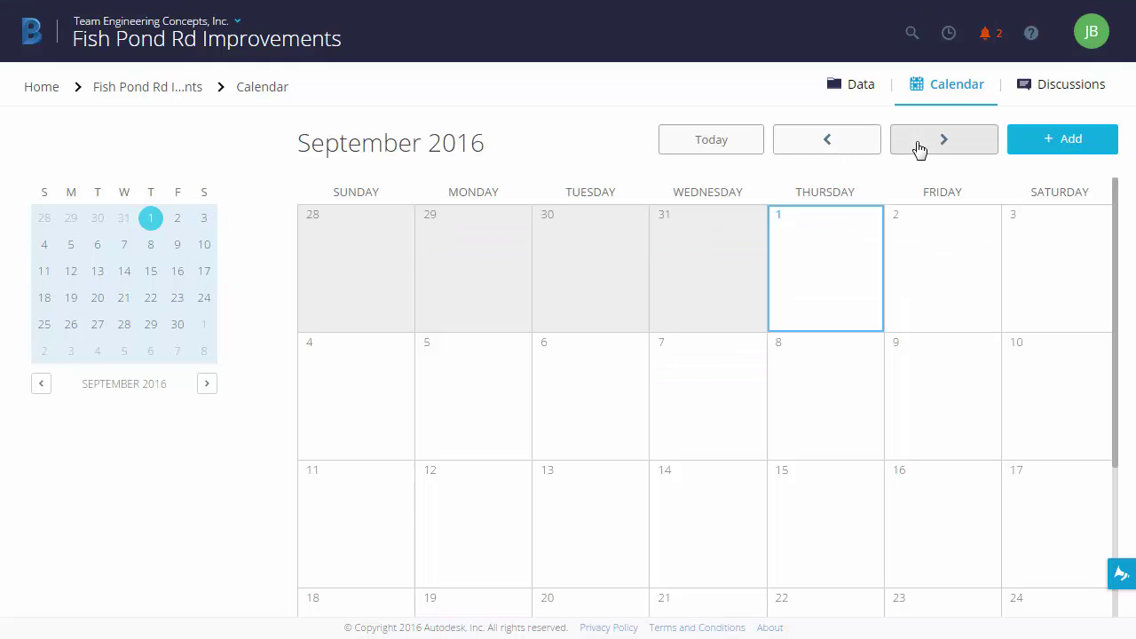
left_click(919, 147)
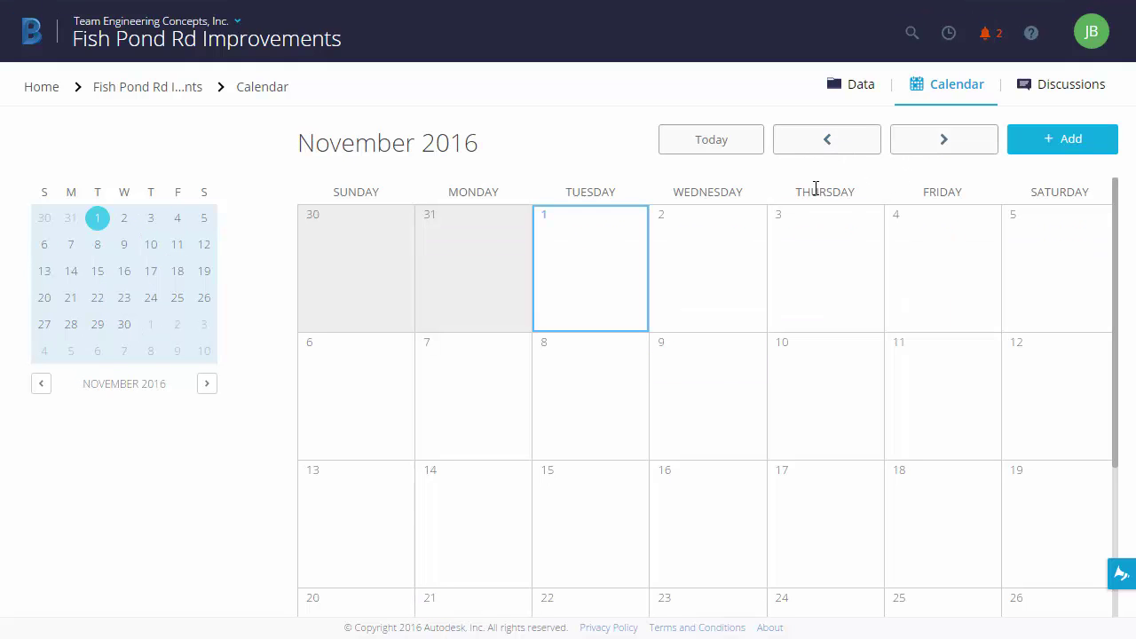
left_click(712, 142)
Start a new calendar event on October 21, 2016 with the title "Public meeting".
left_click_drag(1118, 281, 751, 416)
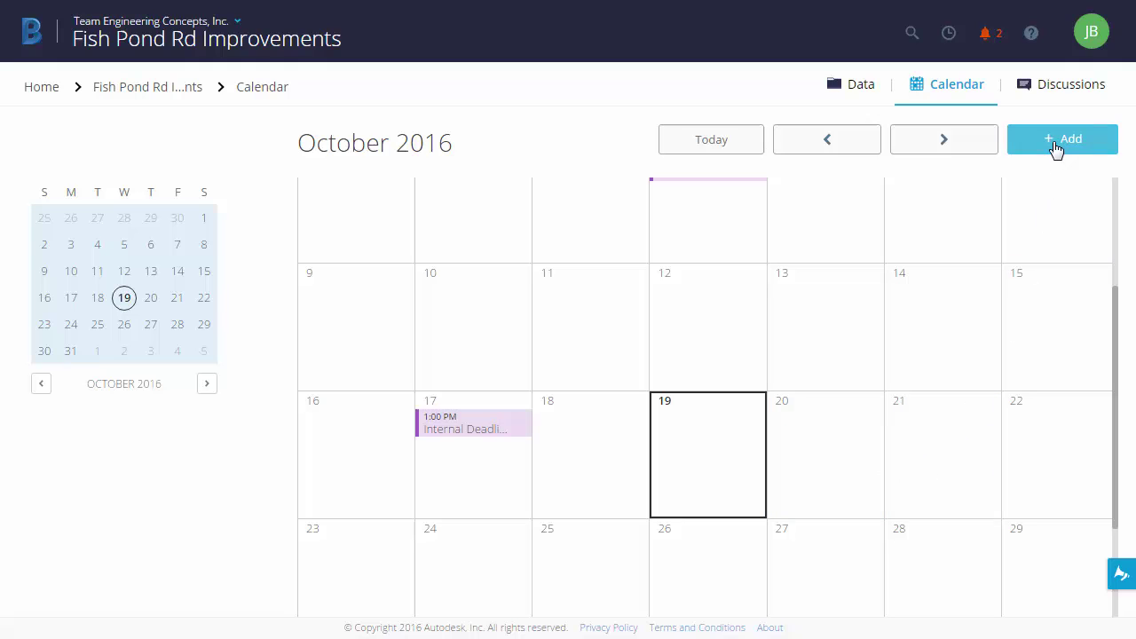
left_click(919, 445)
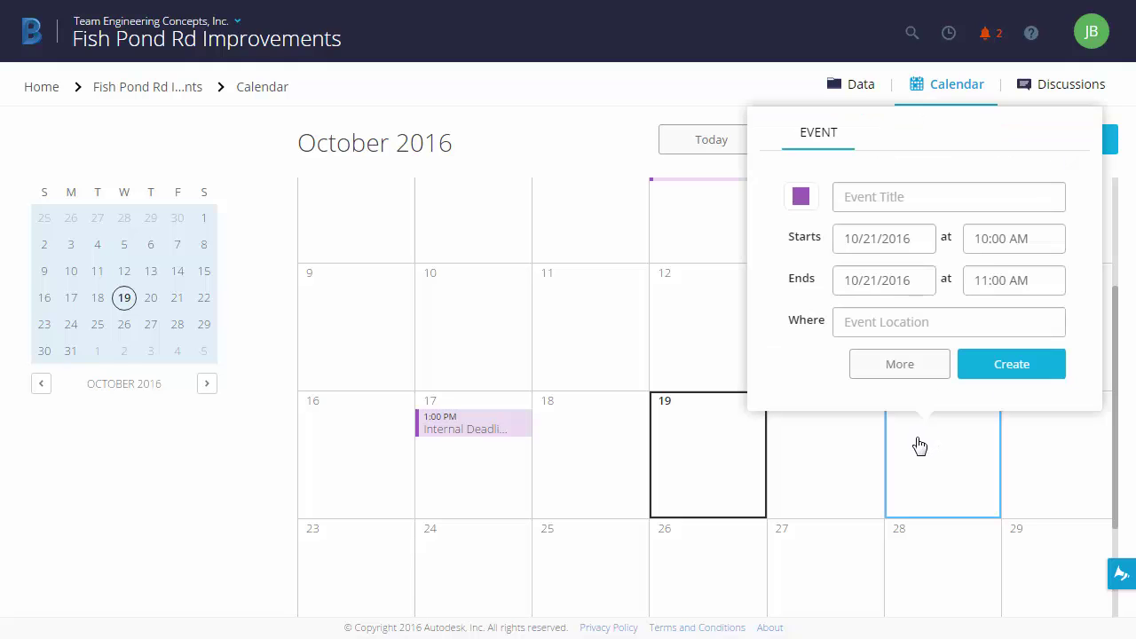
left_click(917, 200)
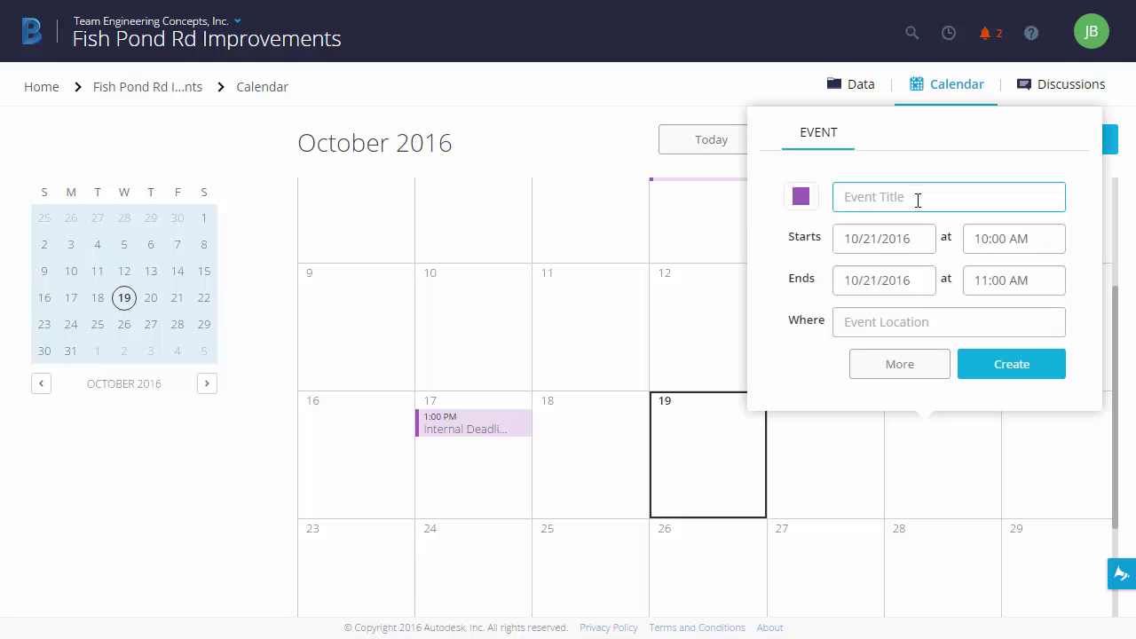
type("Public meeting")
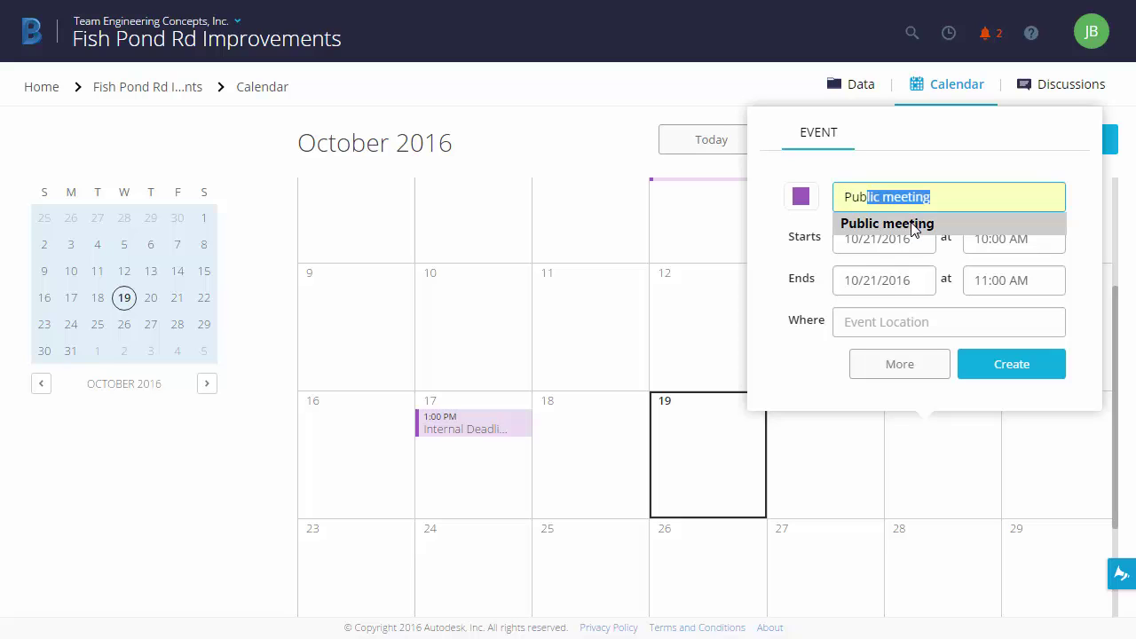
left_click(902, 226)
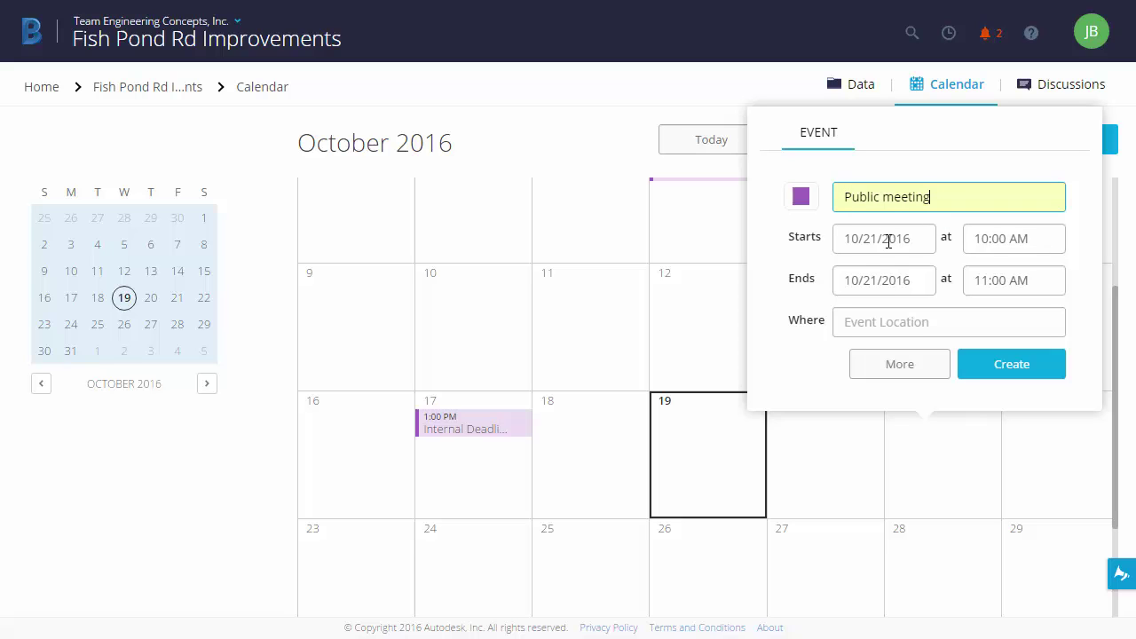
Set the event to run from 06:00 PM to 07:00 PM on 10/21/2016.
left_click(888, 239)
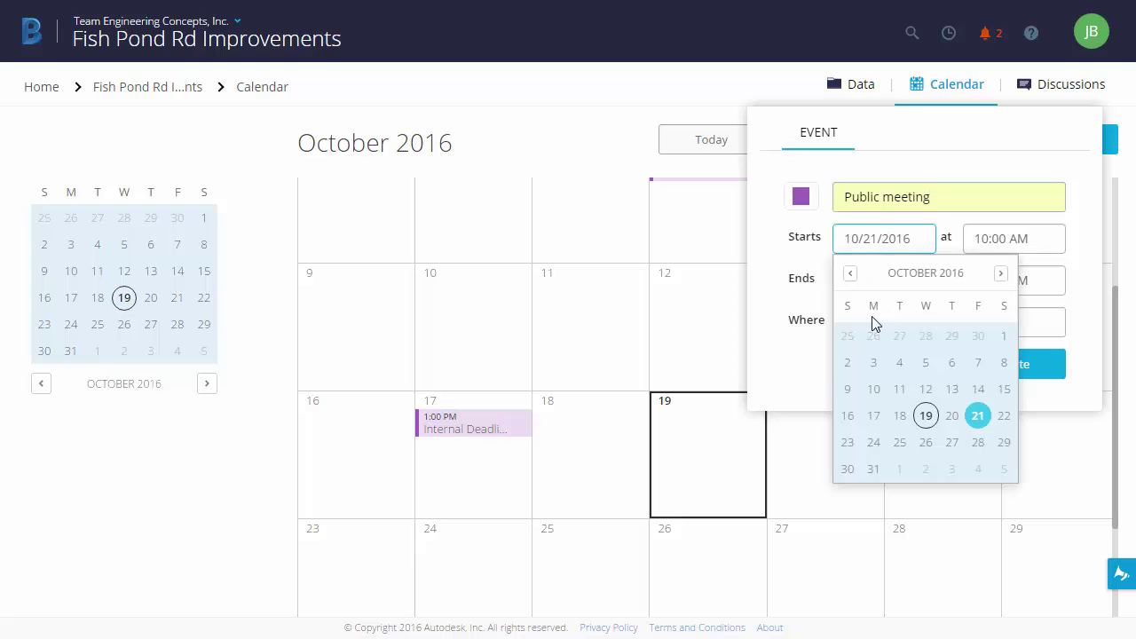
left_click(1050, 240)
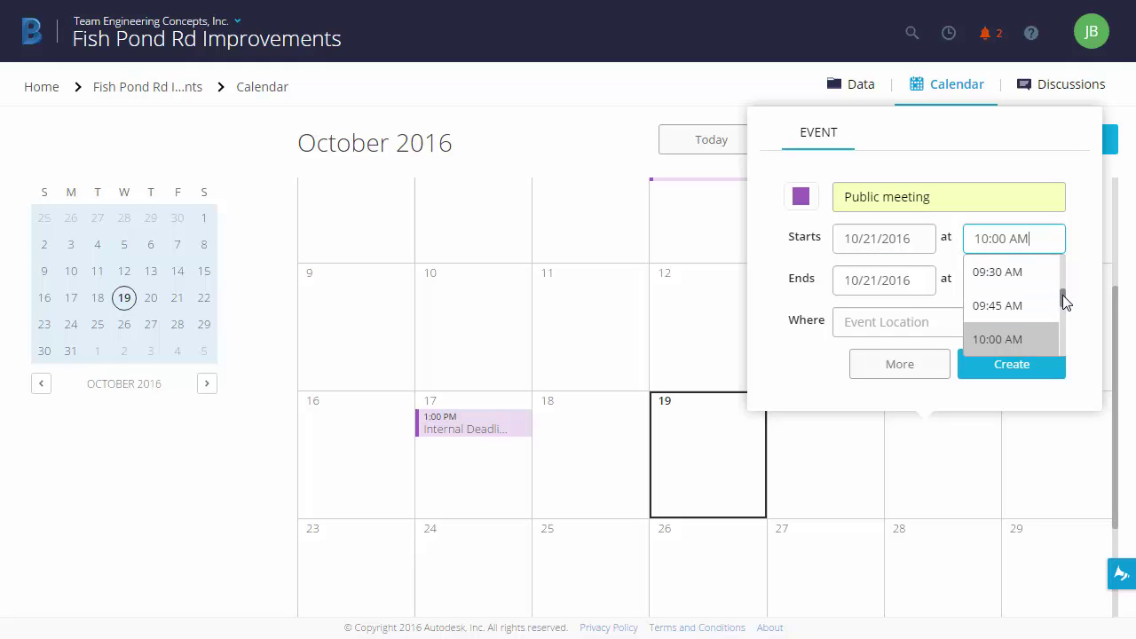
left_click_drag(1059, 296, 1053, 324)
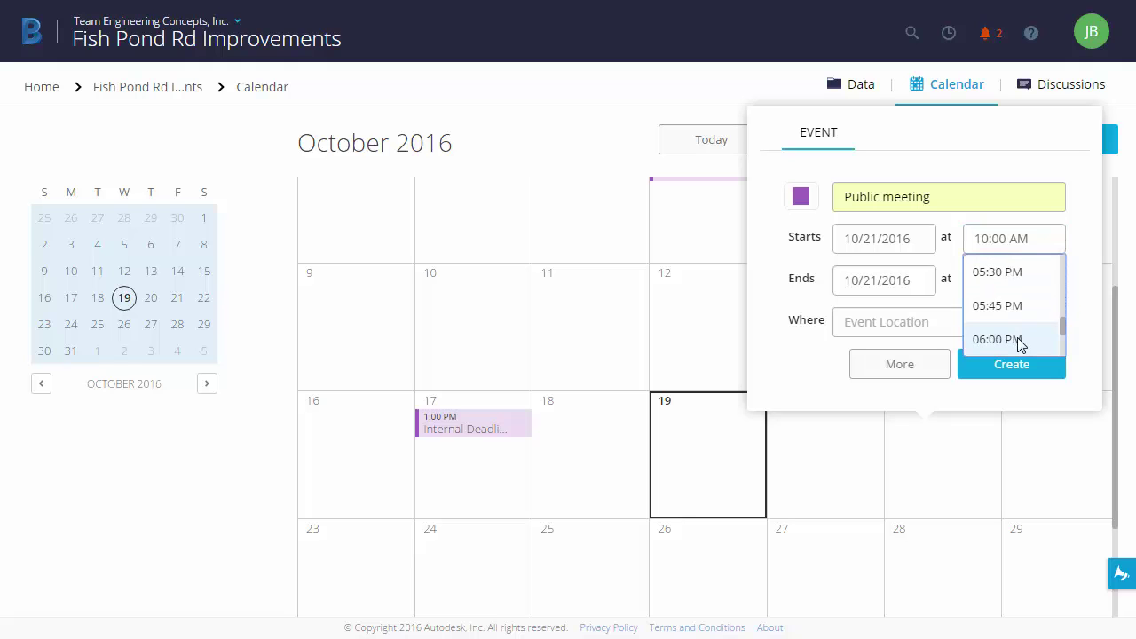
left_click(1018, 337)
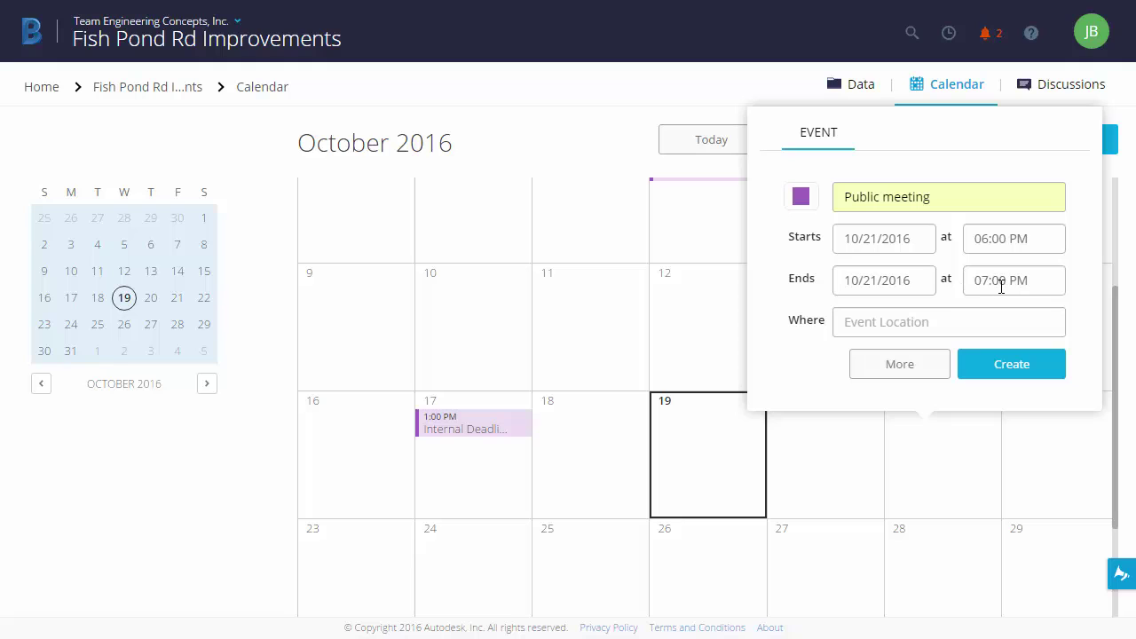
left_click(1038, 282)
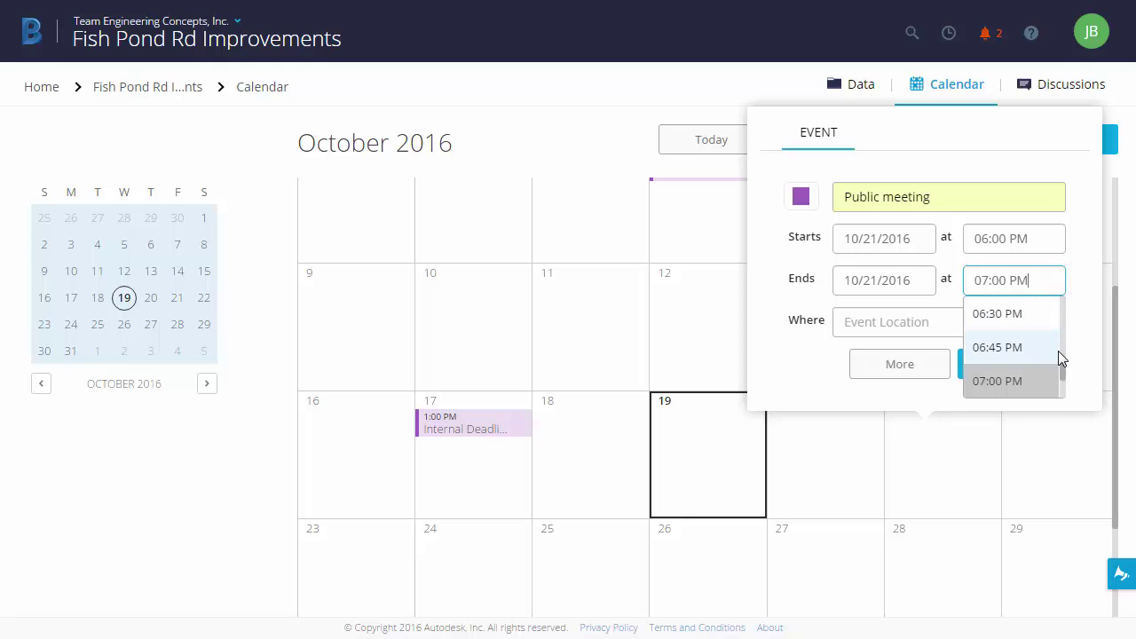
scroll(1035, 325, "up", 1)
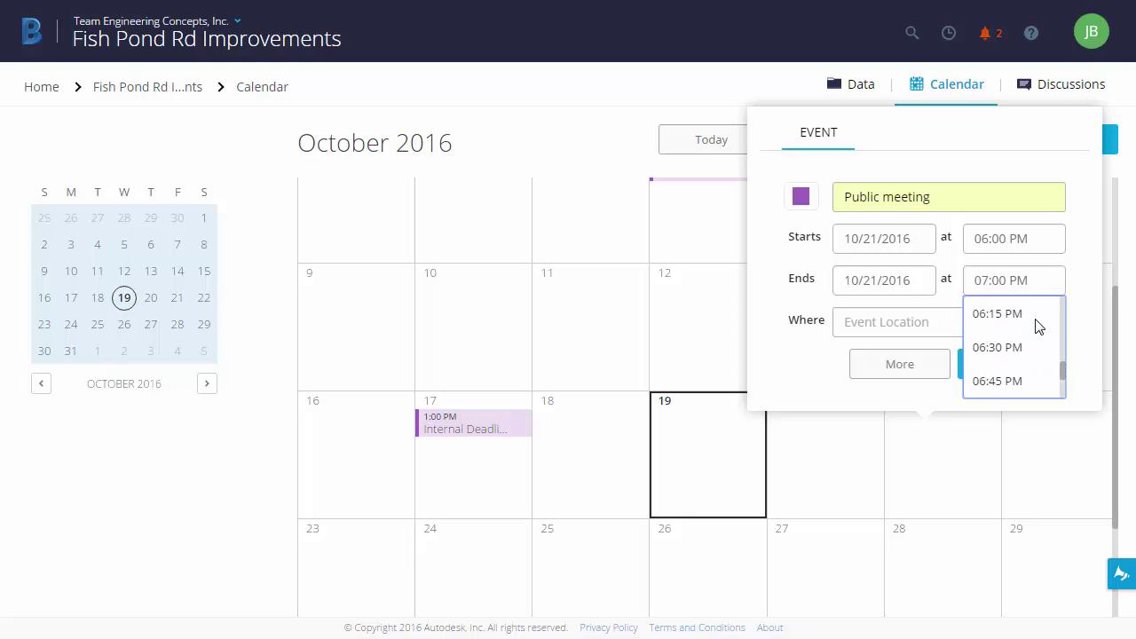
left_click(1006, 280)
left_click_drag(1008, 281, 973, 280)
left_click(956, 283)
Enter "Village Hall" as the location of the Public meeting event.
left_click(887, 323)
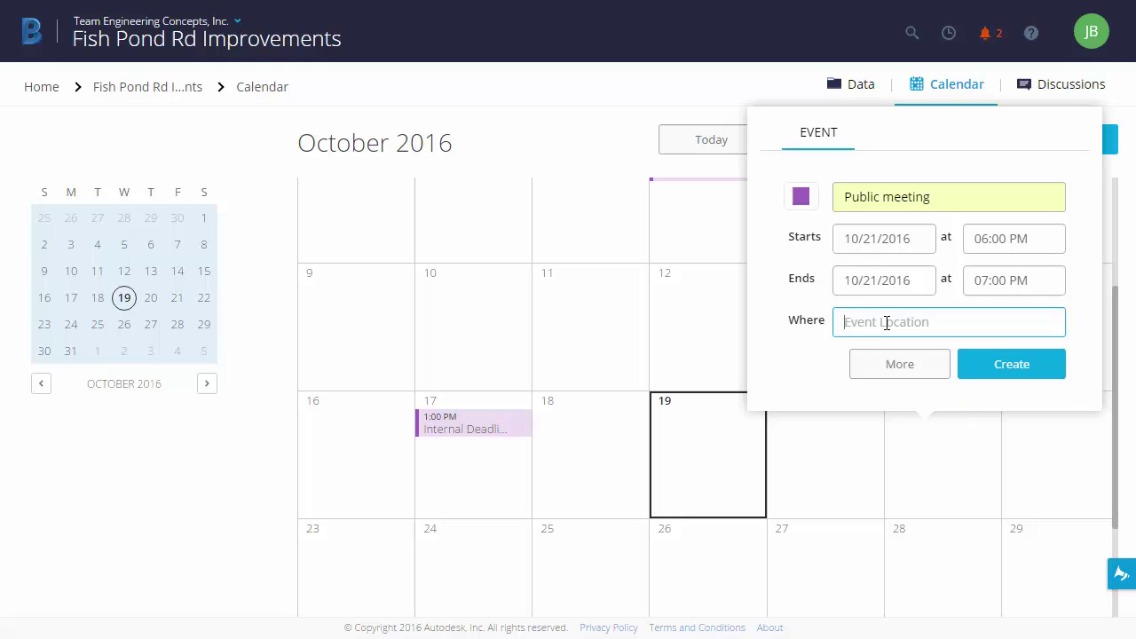
type("Vil")
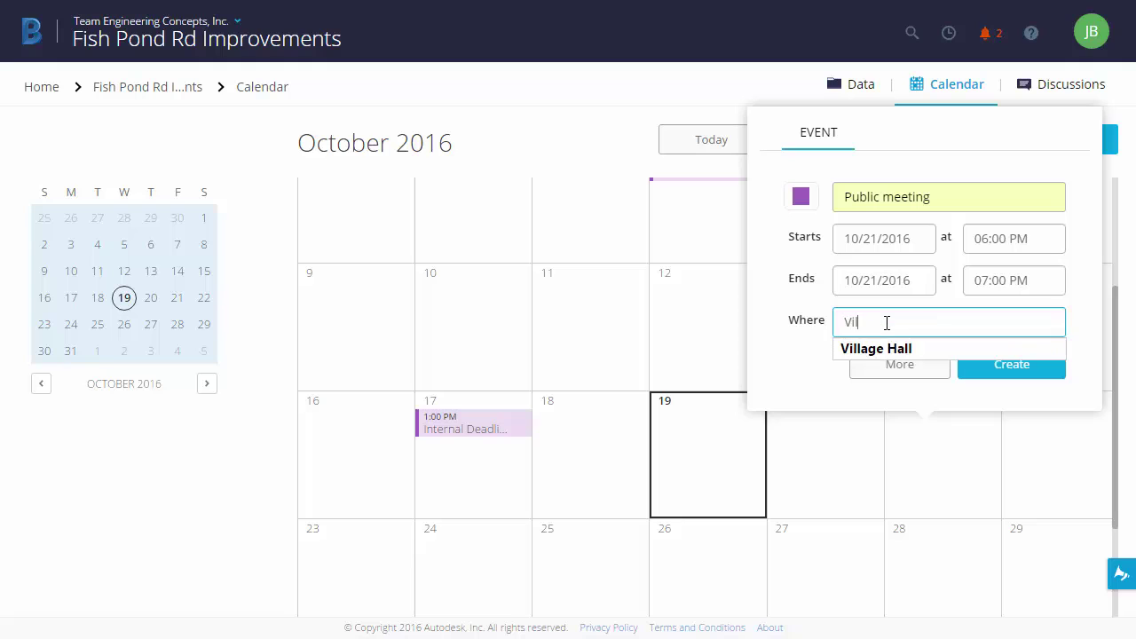
left_click(898, 350)
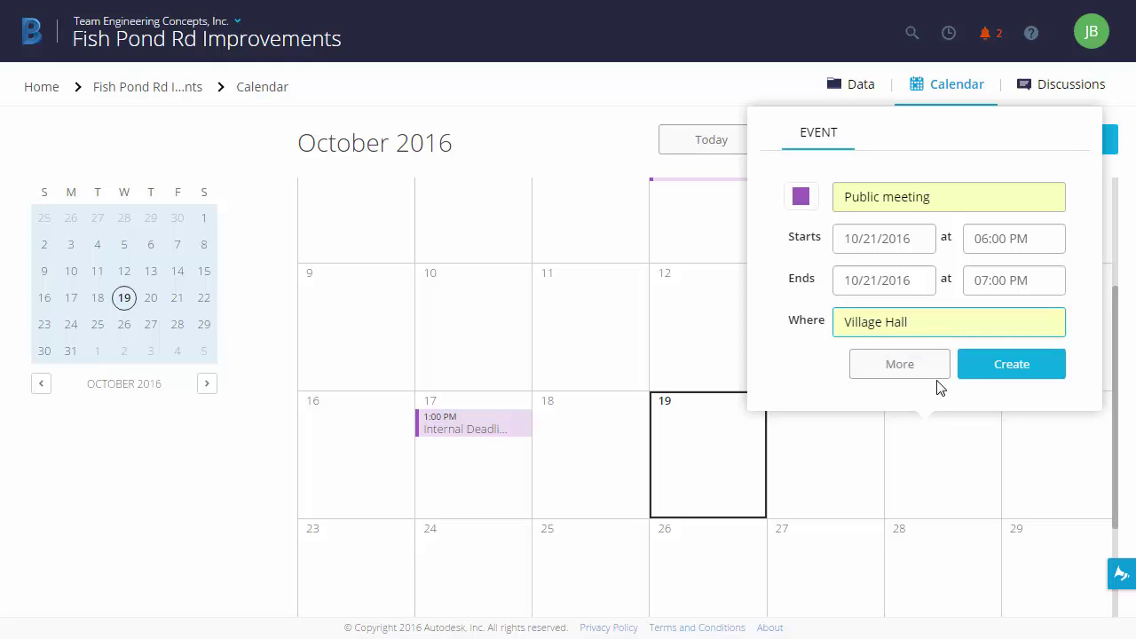
Add a description in the event's full details covering required attendees, discussion topics and exhibits needed, and save the event.
left_click(882, 371)
left_click(432, 330)
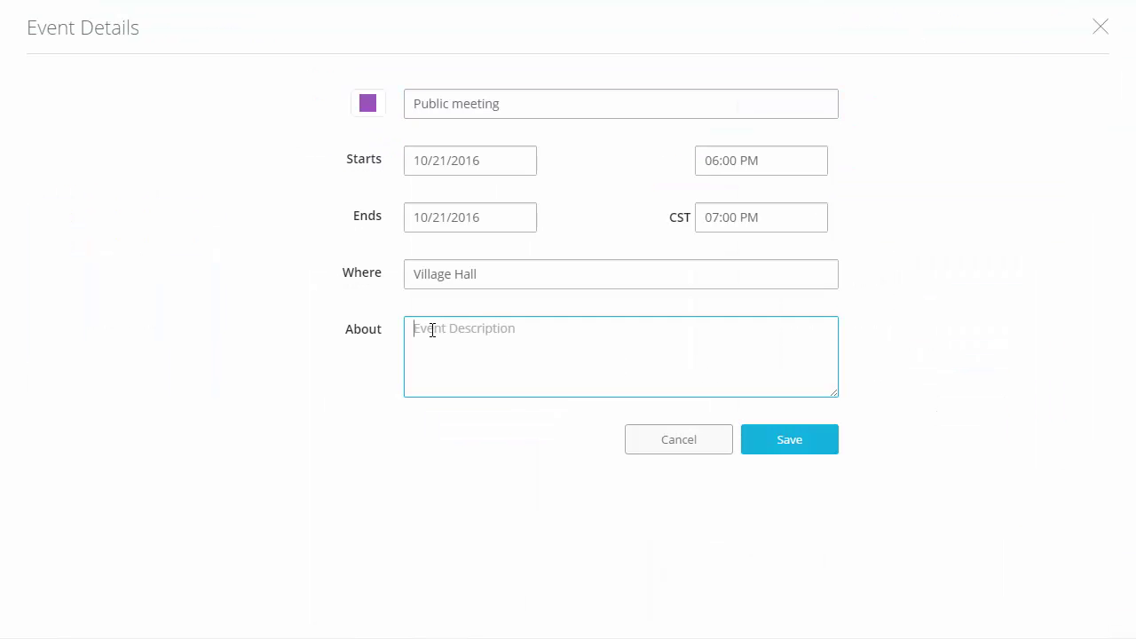
type("Require")
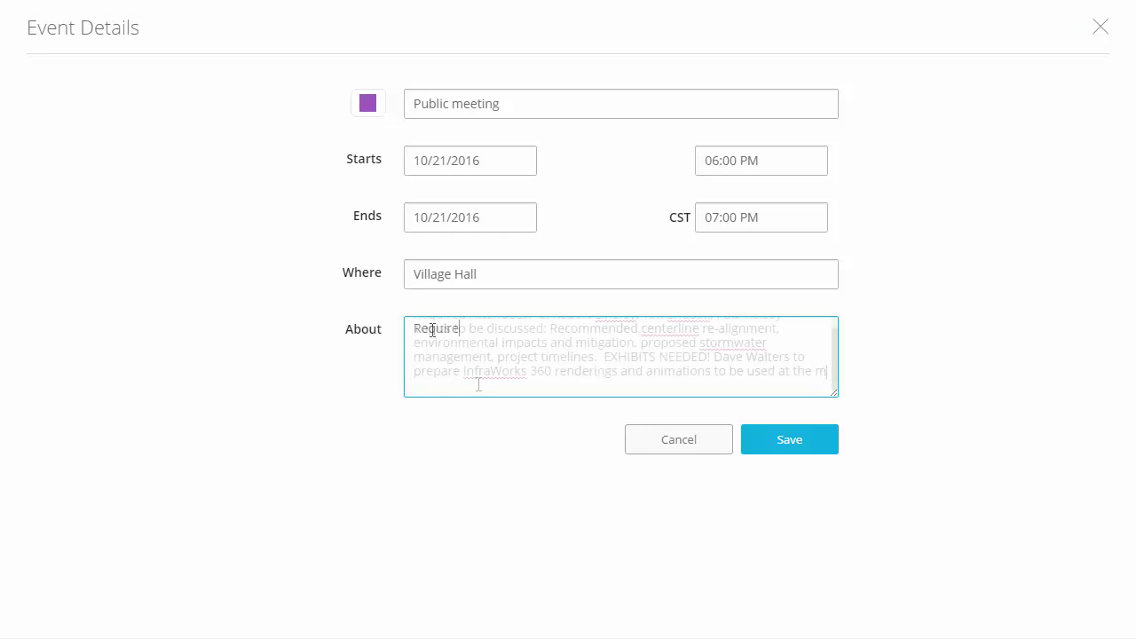
type("ng")
type(".")
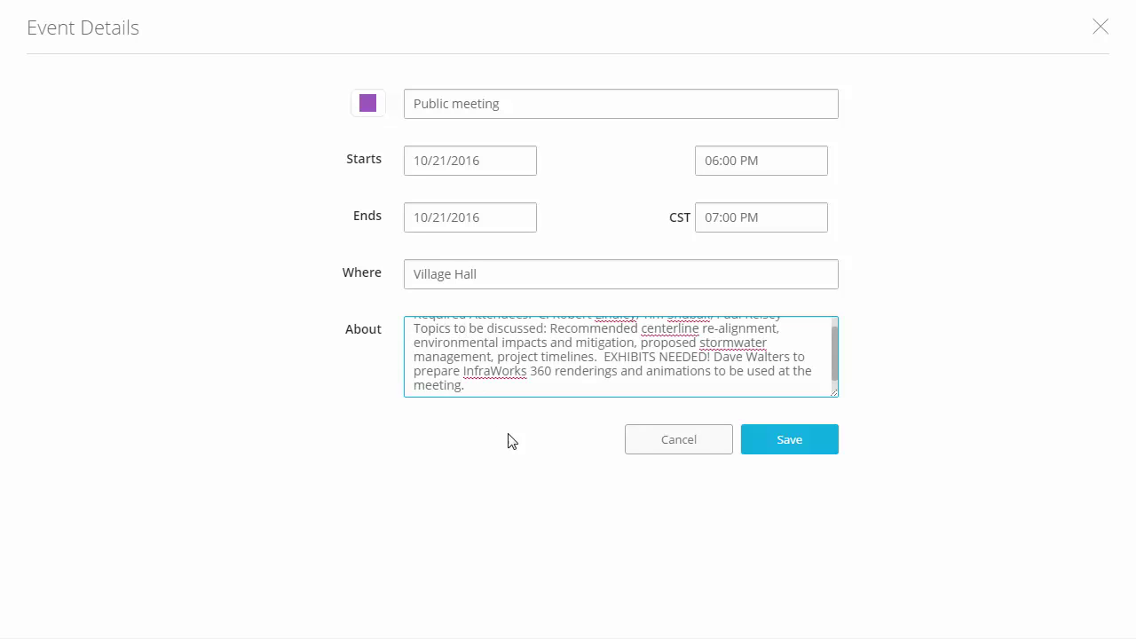
left_click(782, 448)
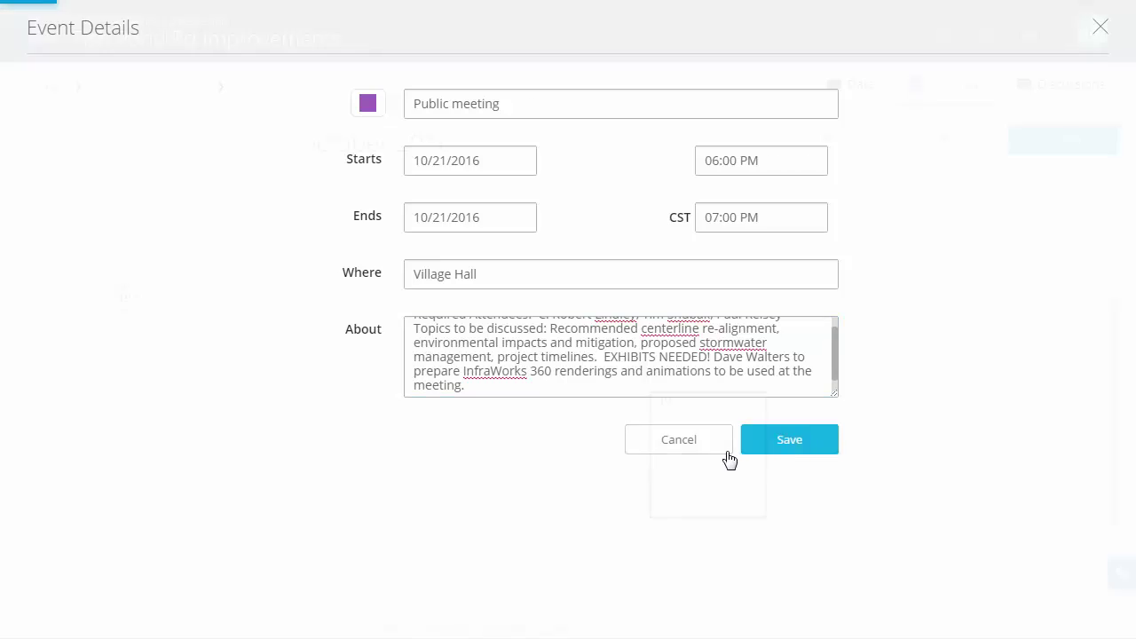
Review the full details of the Public meeting event on October 21 and close them.
left_click(902, 435)
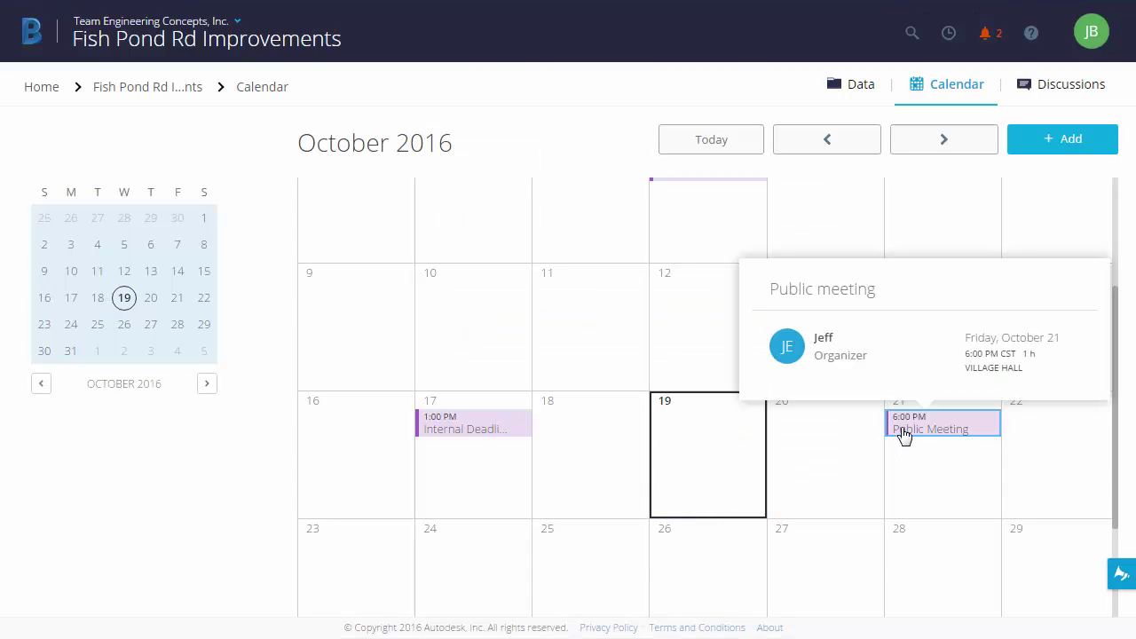
left_click(903, 435)
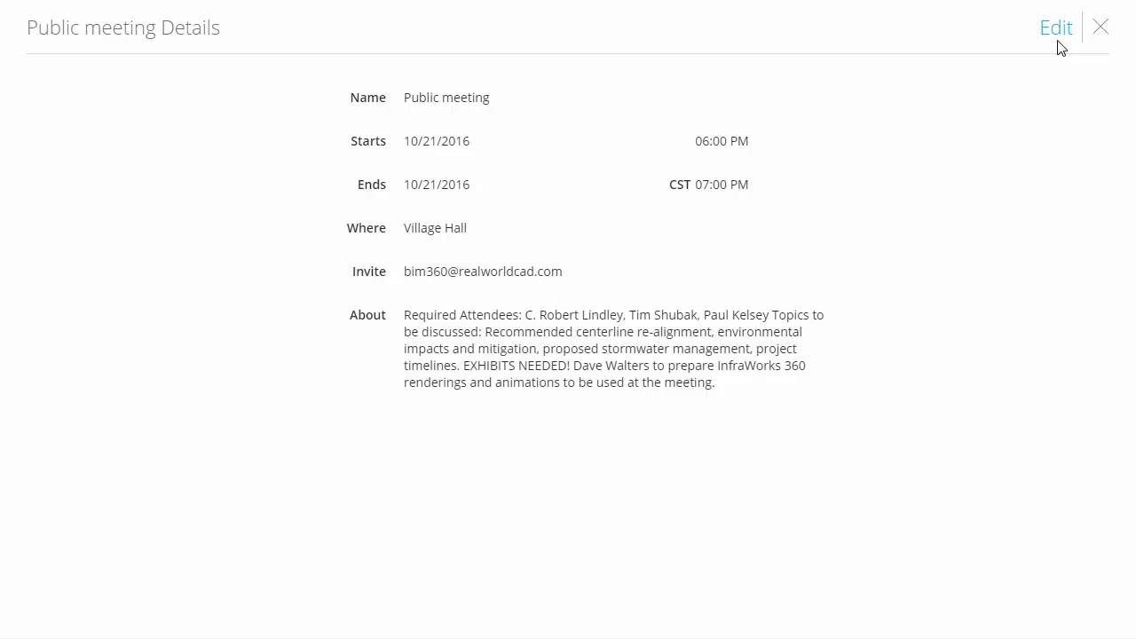
left_click(1100, 31)
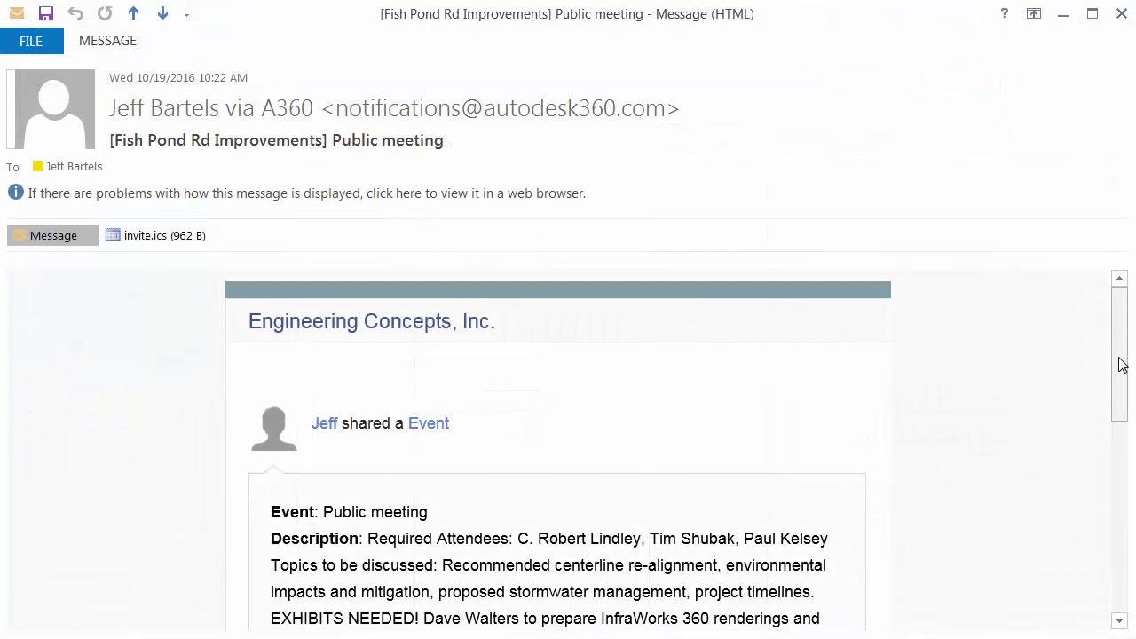
In the Outlook notification message, open the invite.ics attachment, add it to the Outlook calendar, and save and close the meeting.
mouse_move(1119, 364)
left_mouse_down()
mouse_move(1120, 484)
mouse_move(1119, 352)
left_mouse_up()
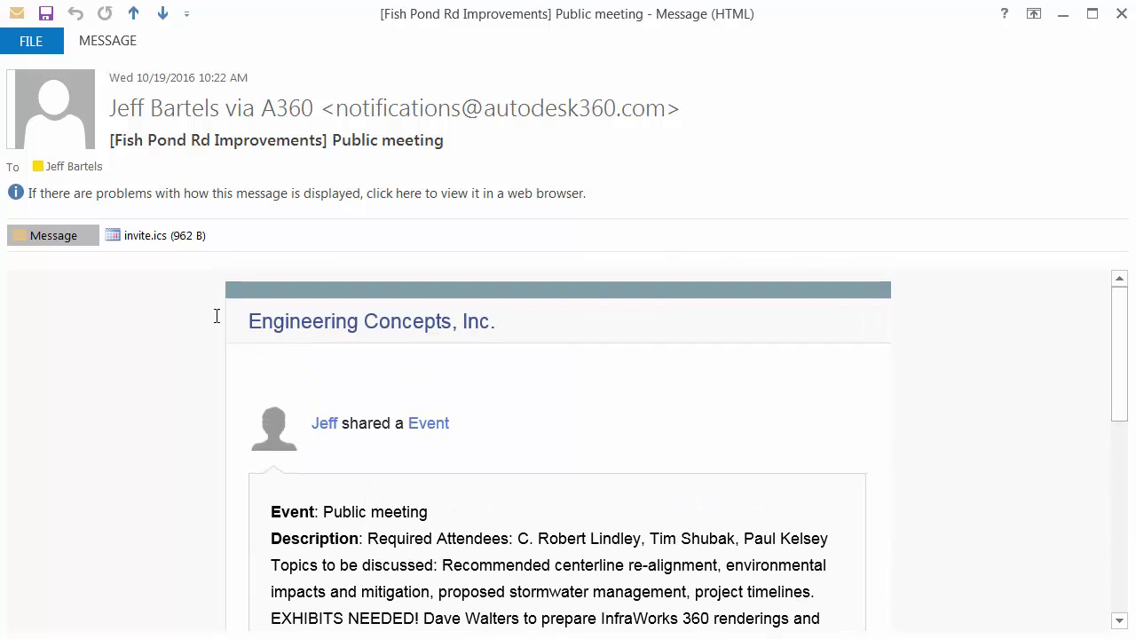
double_click(139, 236)
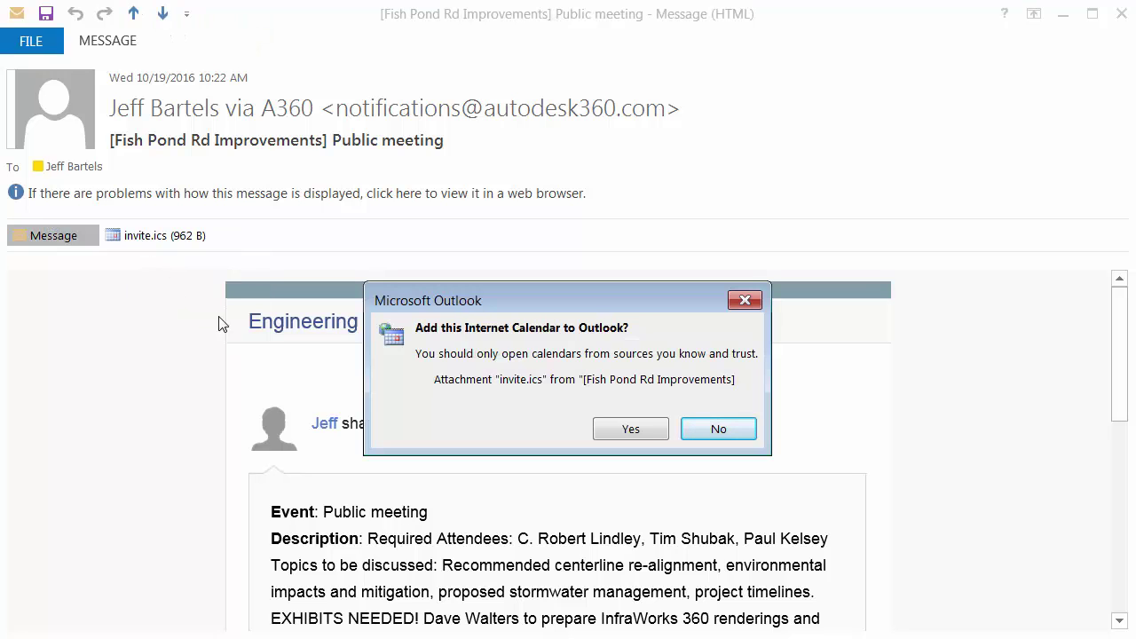
left_click(618, 432)
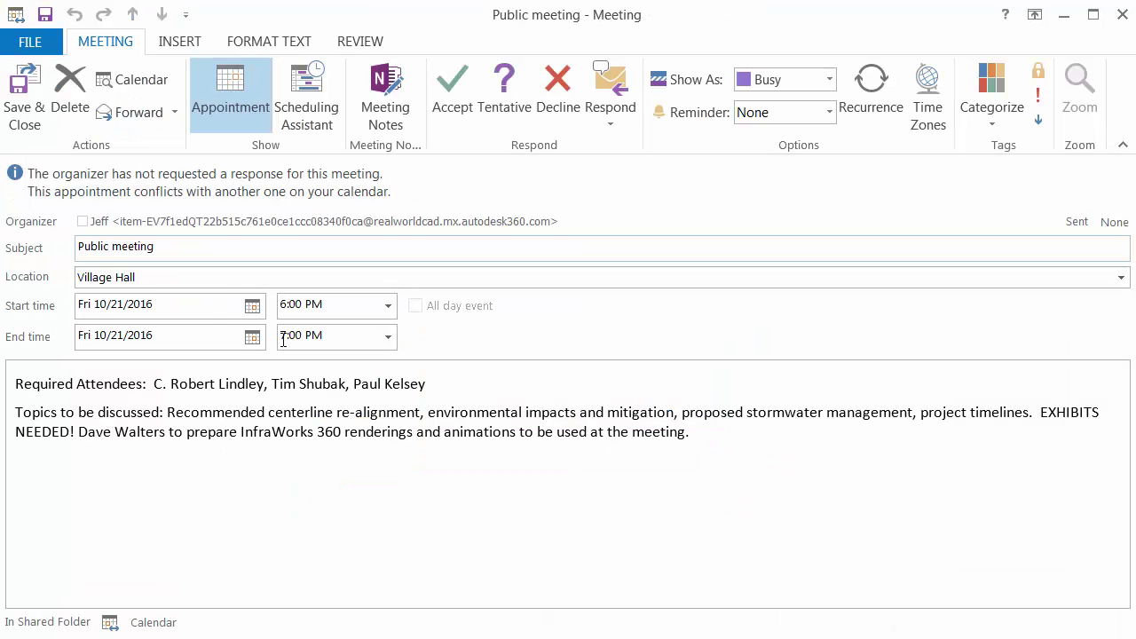
left_click(25, 93)
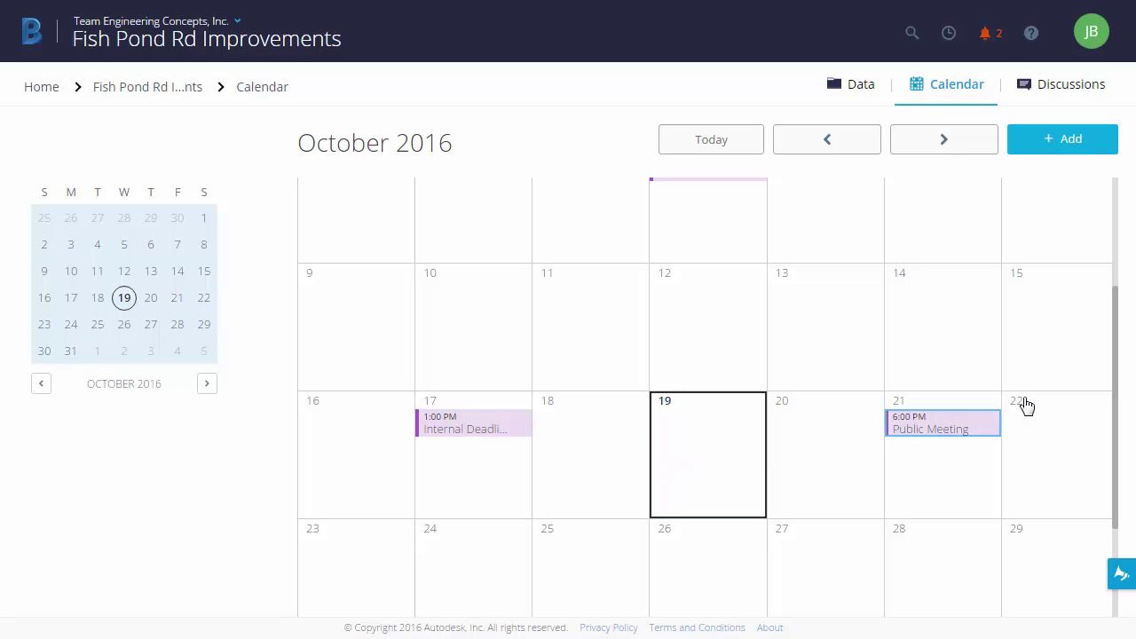
Return from the BIM 360 project calendar to the Fish Pond Rd Improvements project's data folders.
left_click_drag(1115, 375, 1110, 272)
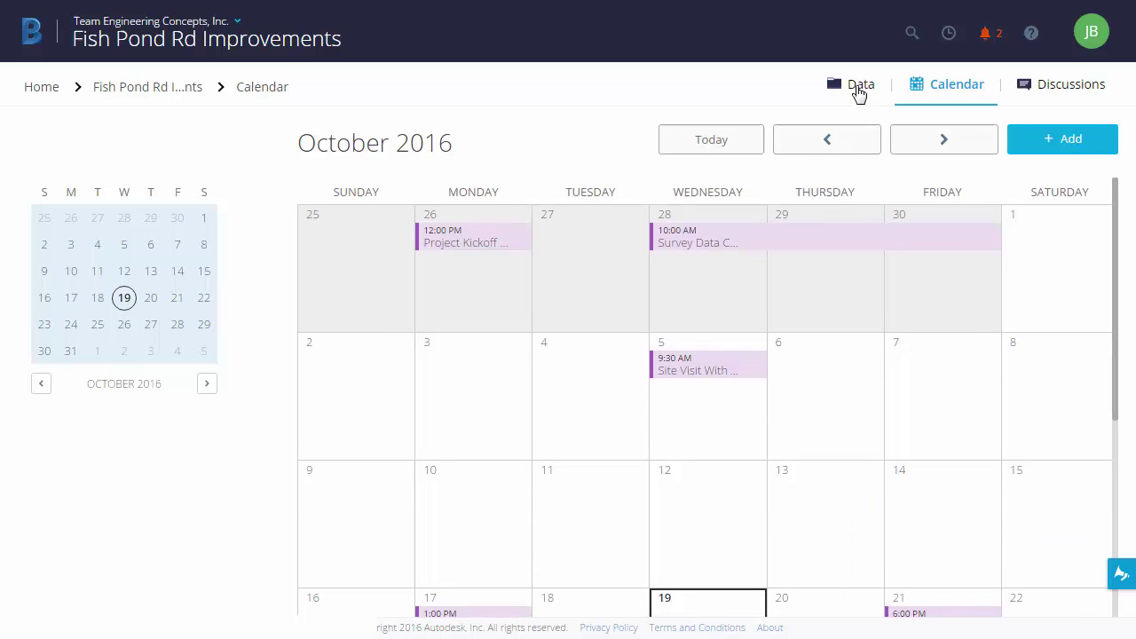
left_click(857, 87)
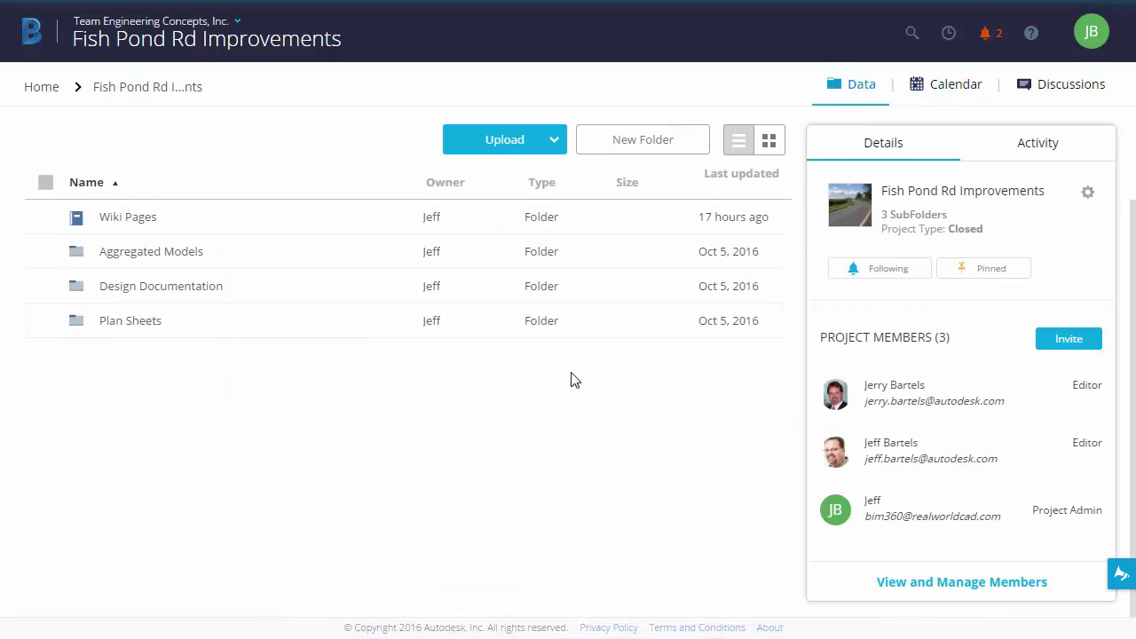